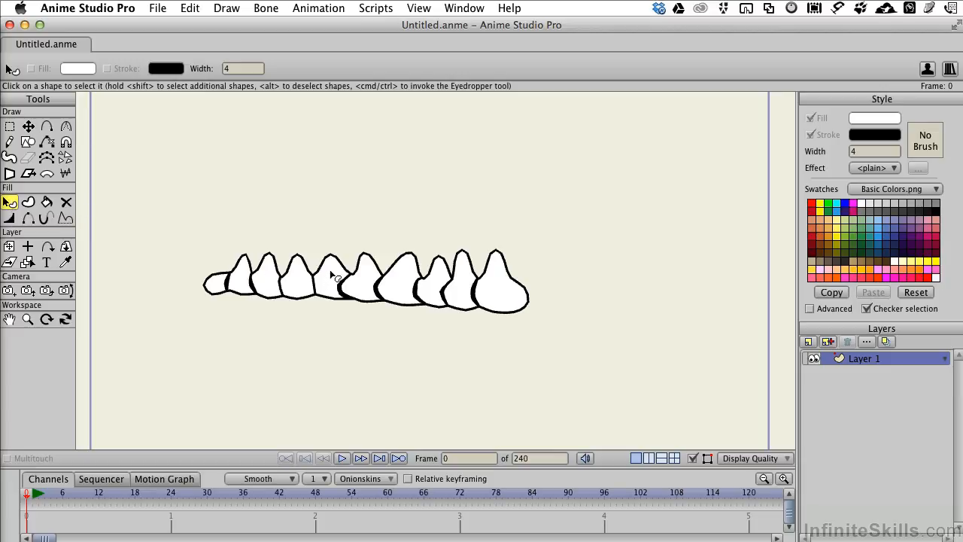
- Select all ten caterpillar body segments with Cmd+A, briefly adjusting and clearing the selection first
{"action": "key", "text": "super+a"}
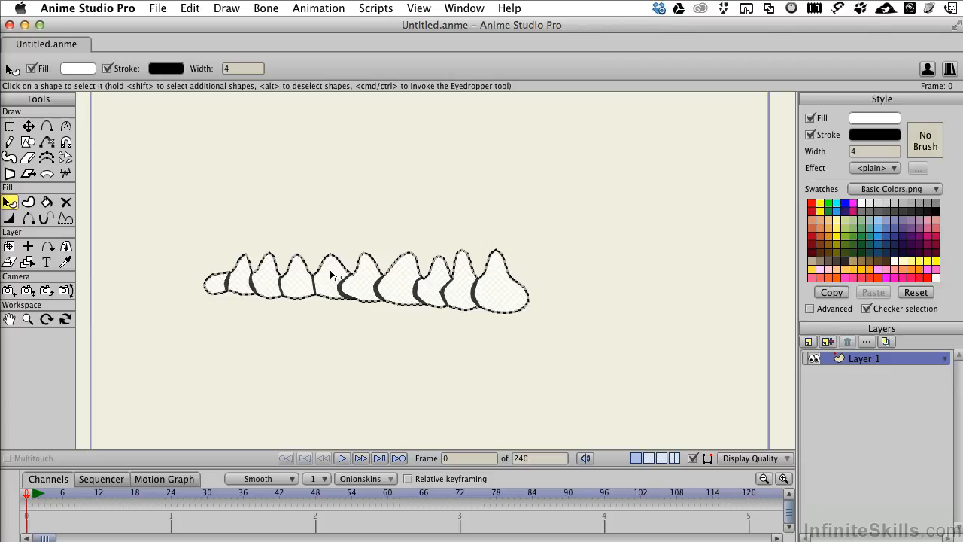
{"action": "scroll", "coordinate": [334, 275], "scroll_direction": "up", "scroll_amount": 3}
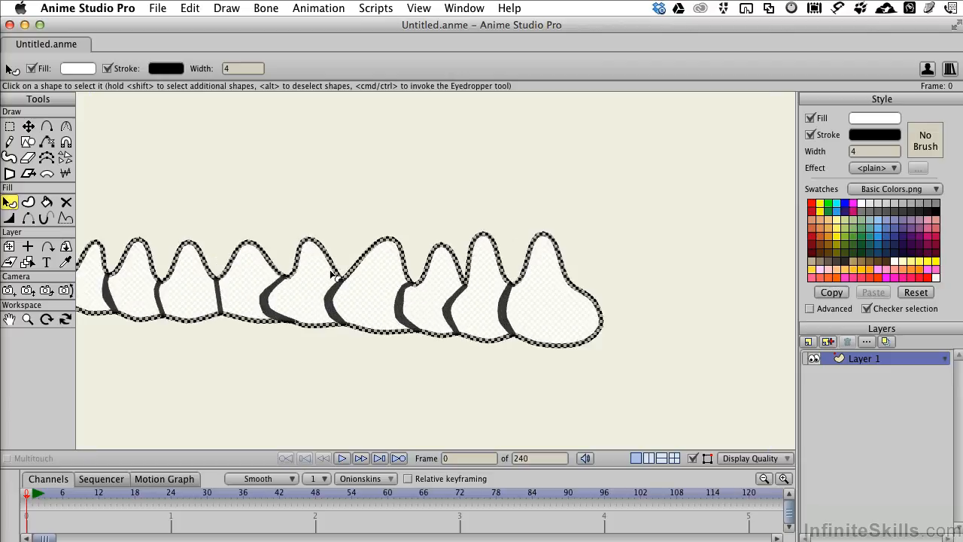
{"action": "scroll", "coordinate": [333, 275], "scroll_direction": "down", "scroll_amount": 3}
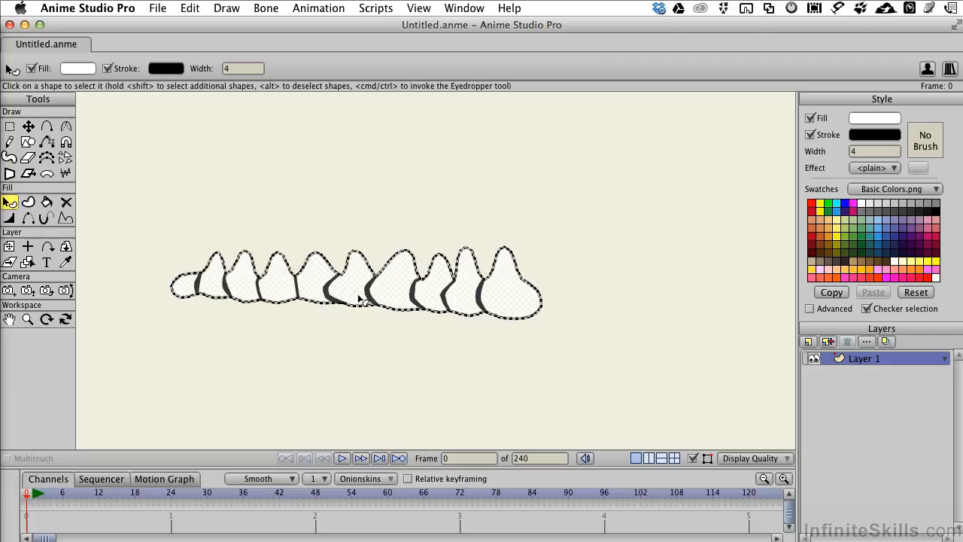
{"action": "left_click", "coordinate": [326, 293], "text": "shift"}
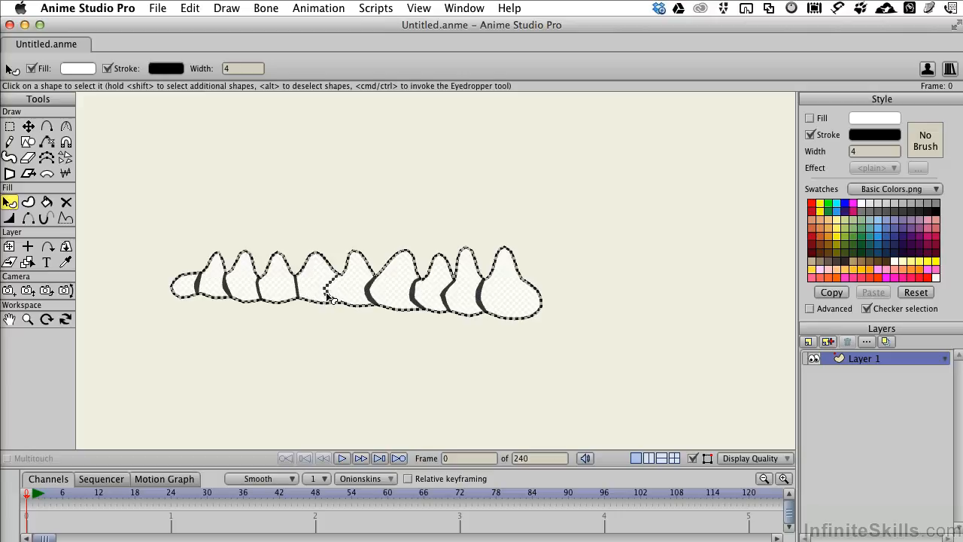
{"action": "key", "text": "Return"}
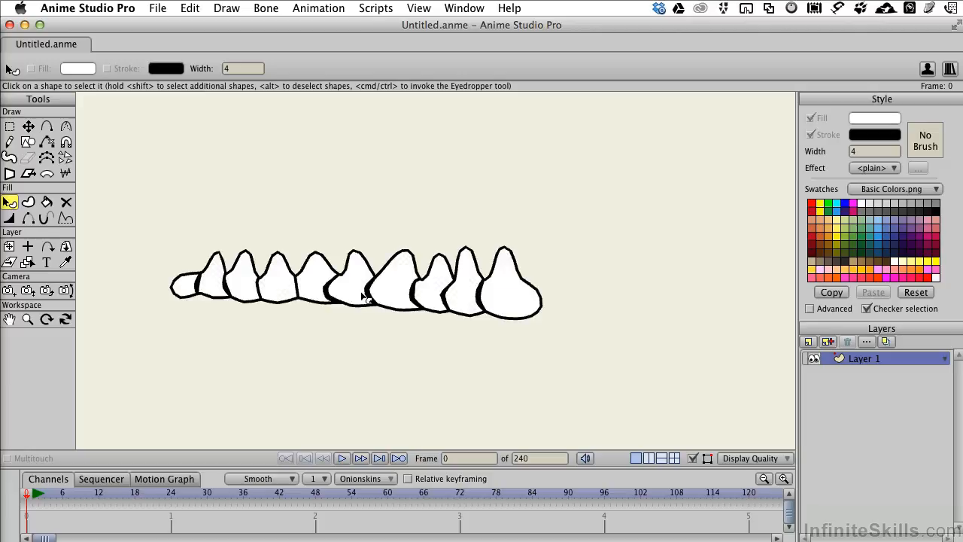
{"action": "left_click", "coordinate": [349, 290]}
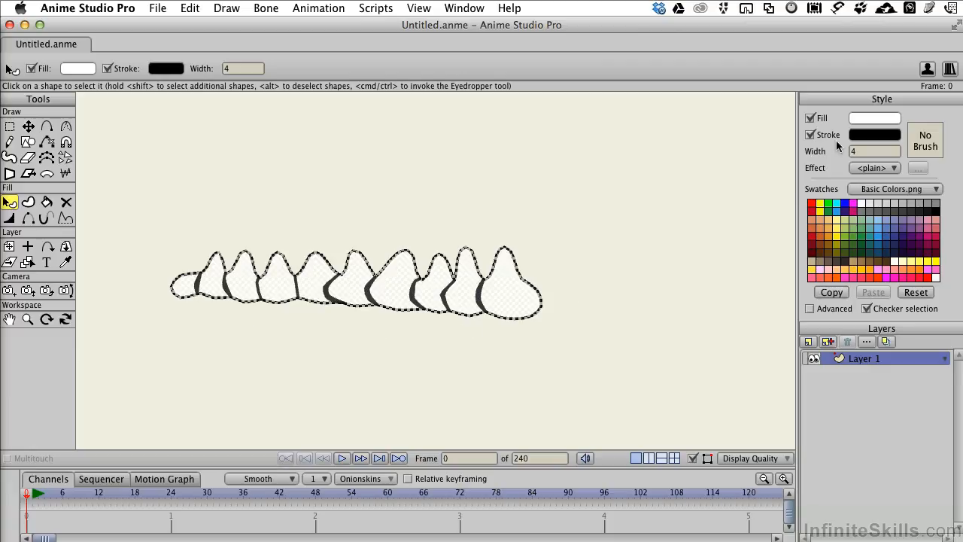
- Fill the body segments green and recolour their outlines dark green (04640D)
{"action": "left_click", "coordinate": [855, 240]}
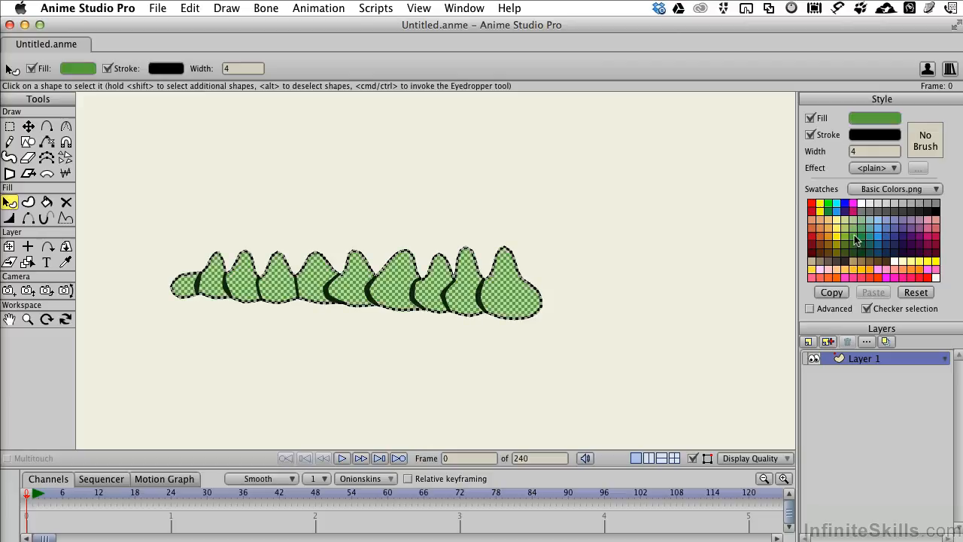
{"action": "left_click", "coordinate": [872, 137]}
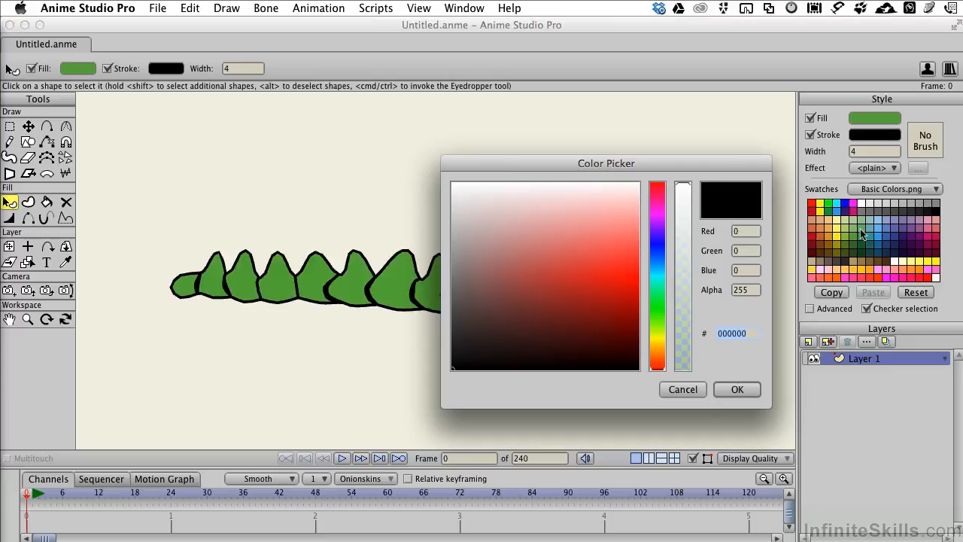
{"action": "left_click", "coordinate": [658, 304]}
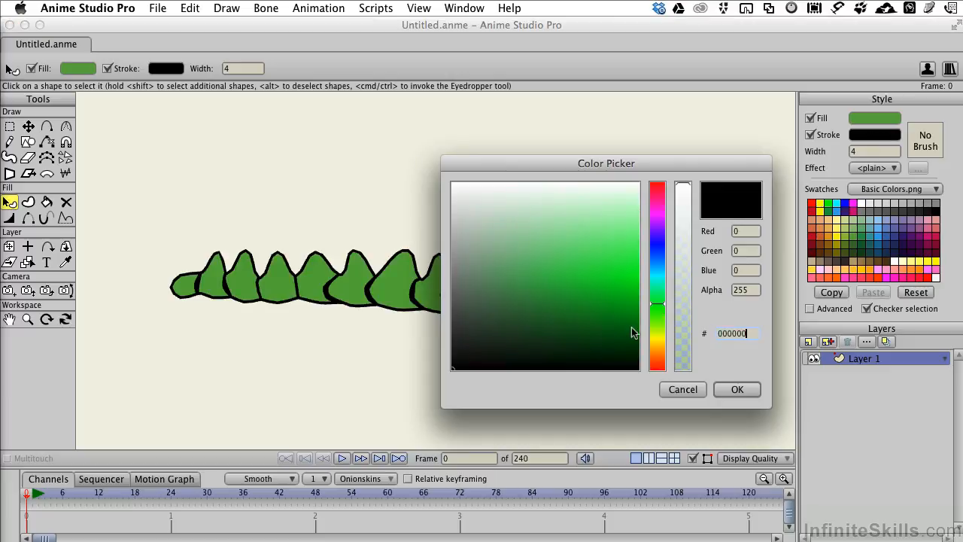
{"action": "left_click", "coordinate": [615, 323]}
{"action": "left_click_drag", "start_coordinate": [619, 331], "coordinate": [622, 330]}
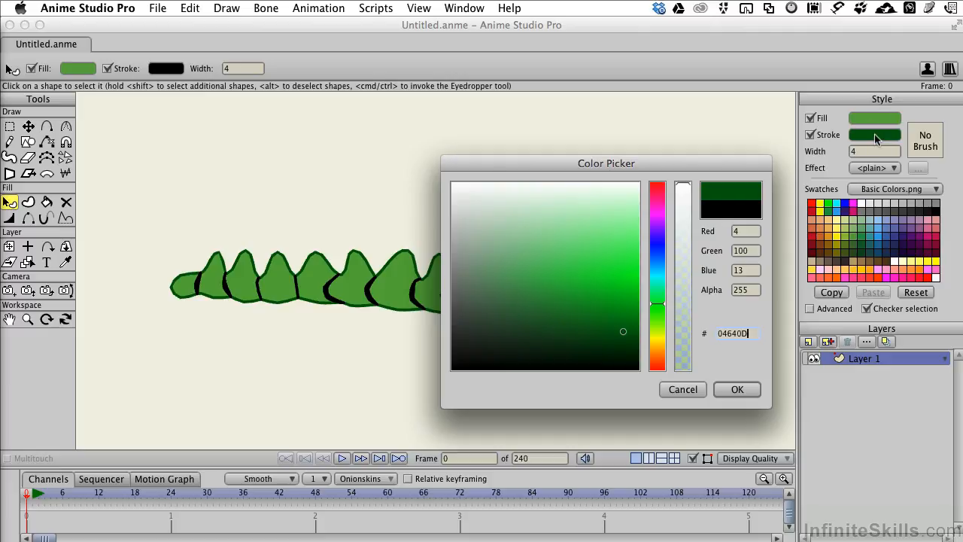
{"action": "left_click", "coordinate": [741, 389]}
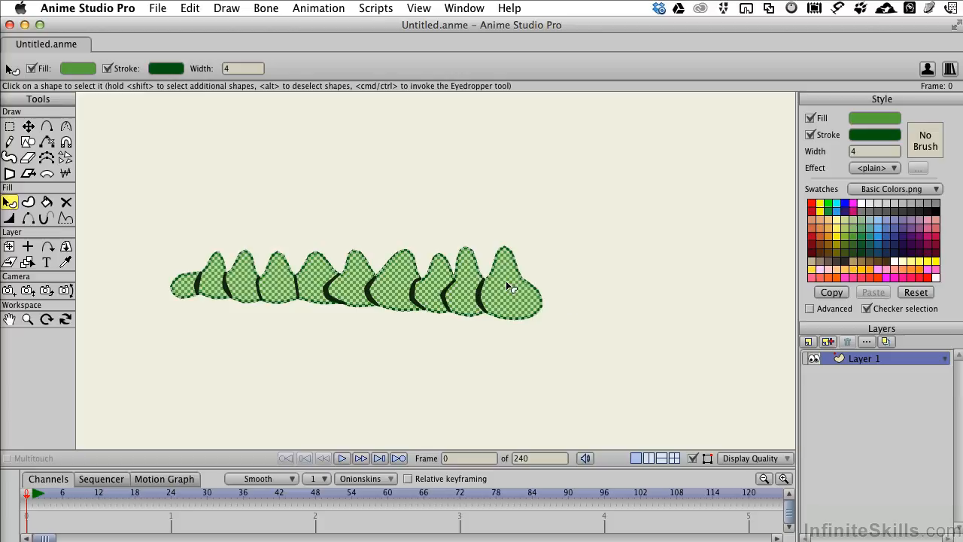
- Preview a fuzzy brush on the outlines, then cancel without applying it
{"action": "left_click", "coordinate": [924, 144]}
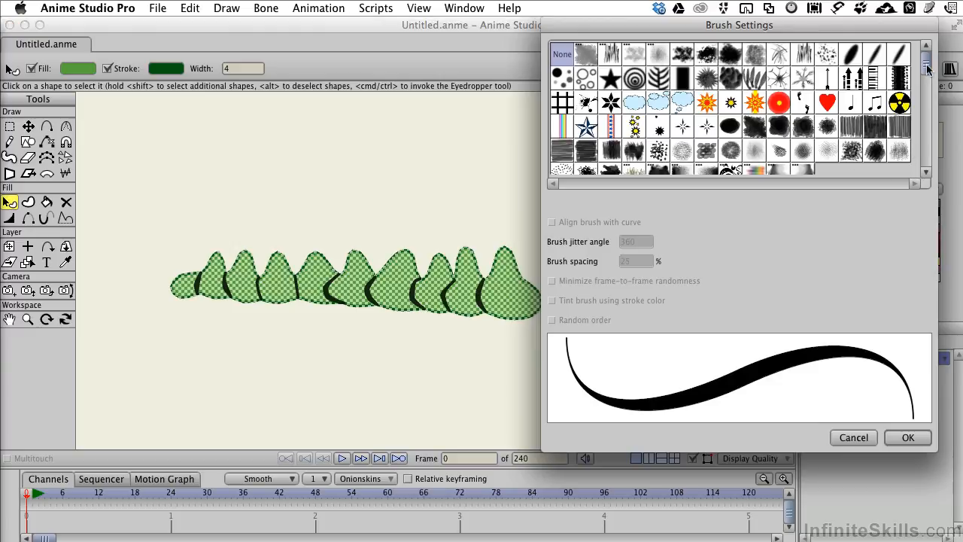
{"action": "left_click_drag", "start_coordinate": [928, 69], "coordinate": [926, 155]}
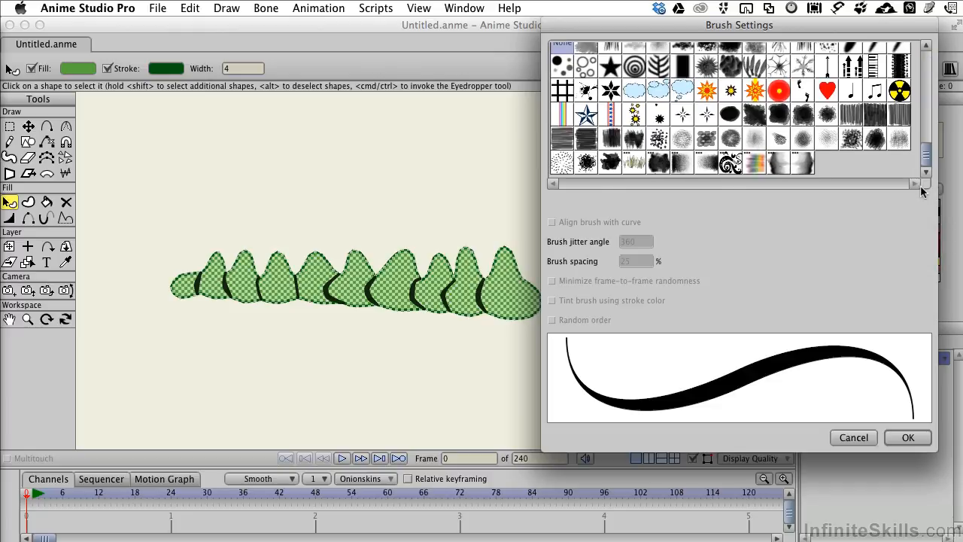
{"action": "left_click_drag", "start_coordinate": [926, 157], "coordinate": [926, 102]}
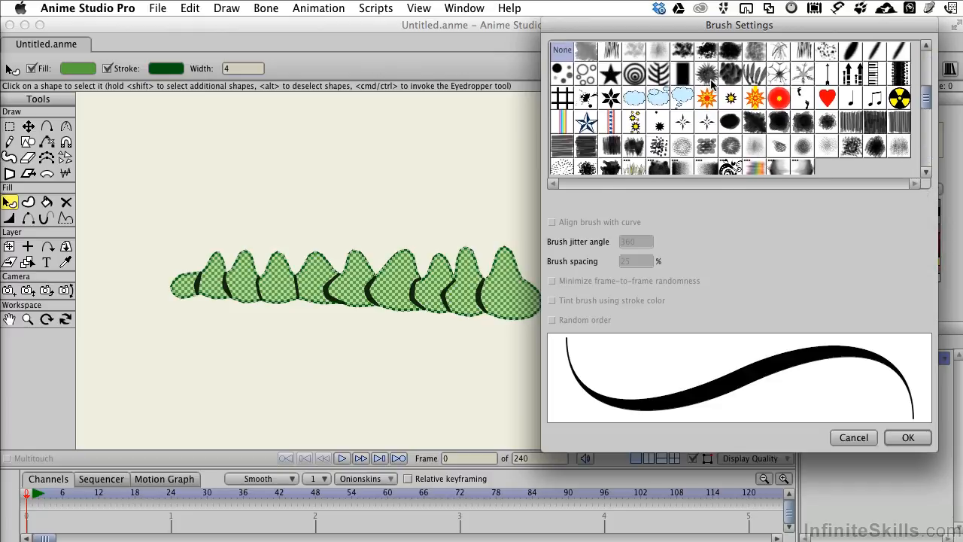
{"action": "left_click", "coordinate": [707, 73]}
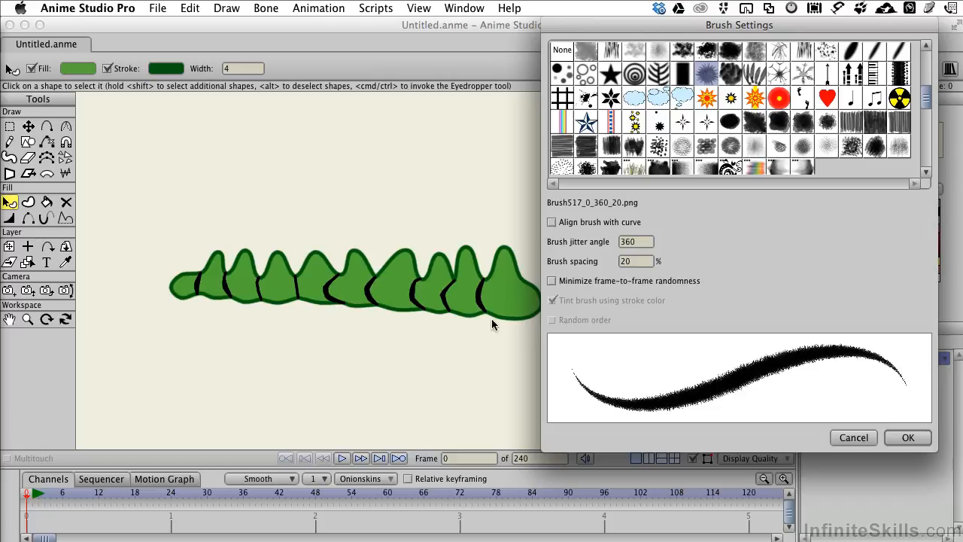
{"action": "left_click", "coordinate": [852, 434]}
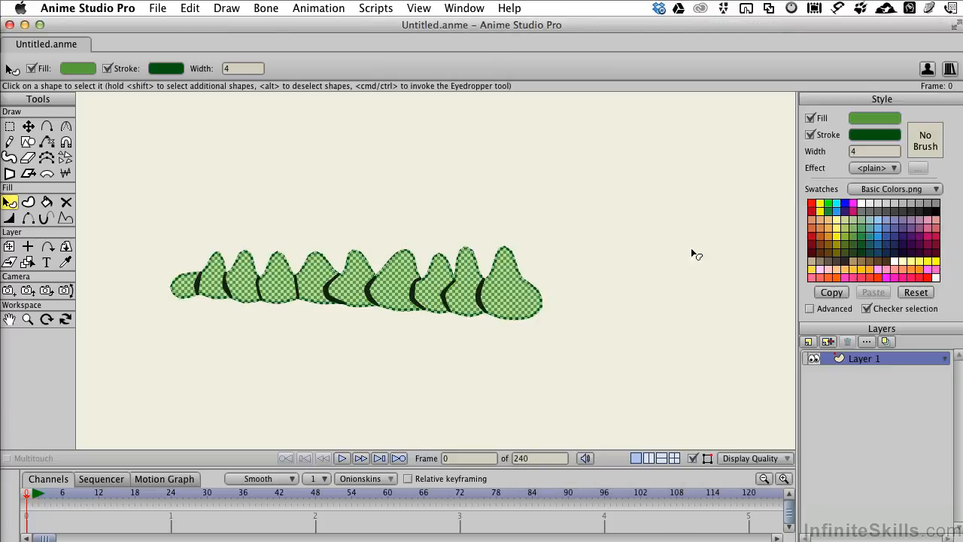
- Set the outline width to 15 and bring the brush choices back up
{"action": "left_click", "coordinate": [873, 151]}
{"action": "key", "text": "Return"}
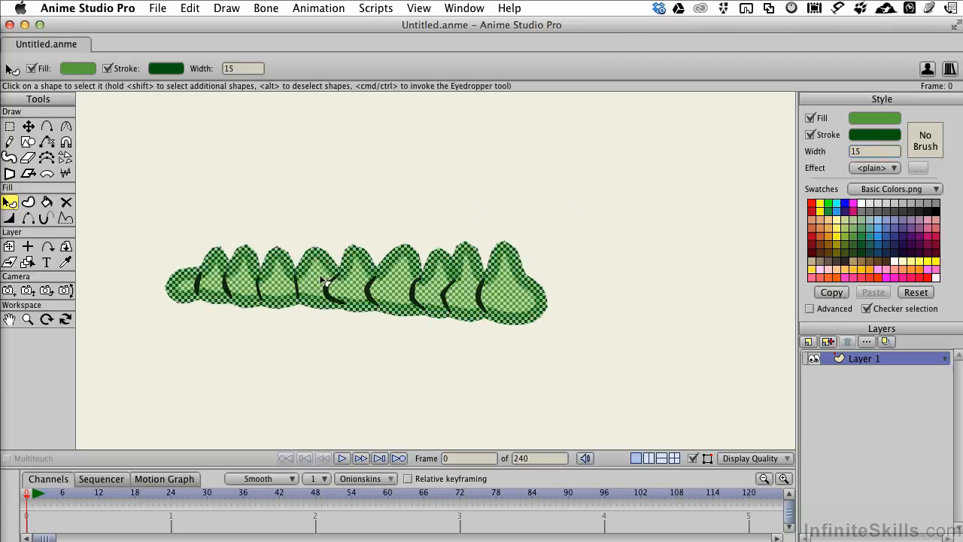
{"action": "left_click", "coordinate": [928, 145]}
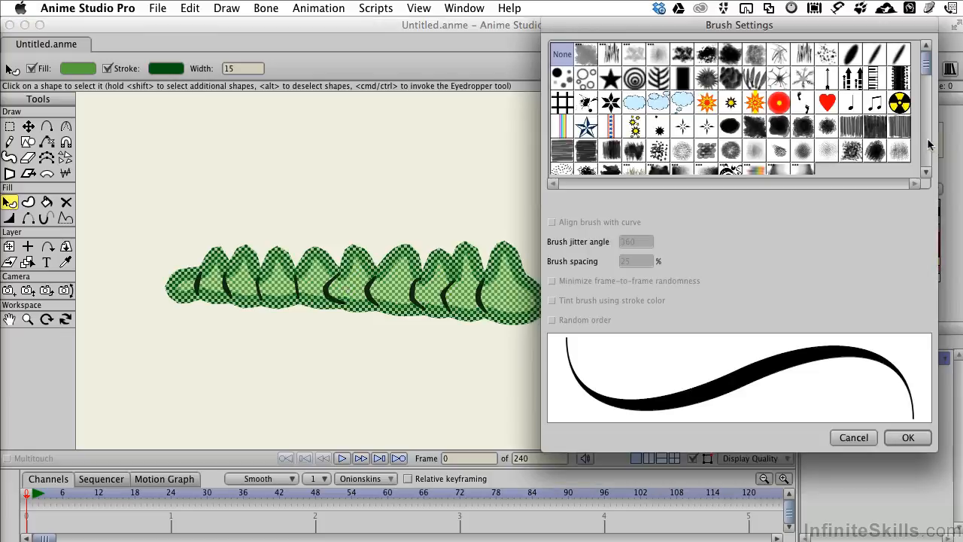
- Try several brushes, then apply fuzzy Brush562 (curve-aligned, jitter 20, spacing 50) to the outlines
{"action": "left_click", "coordinate": [705, 105]}
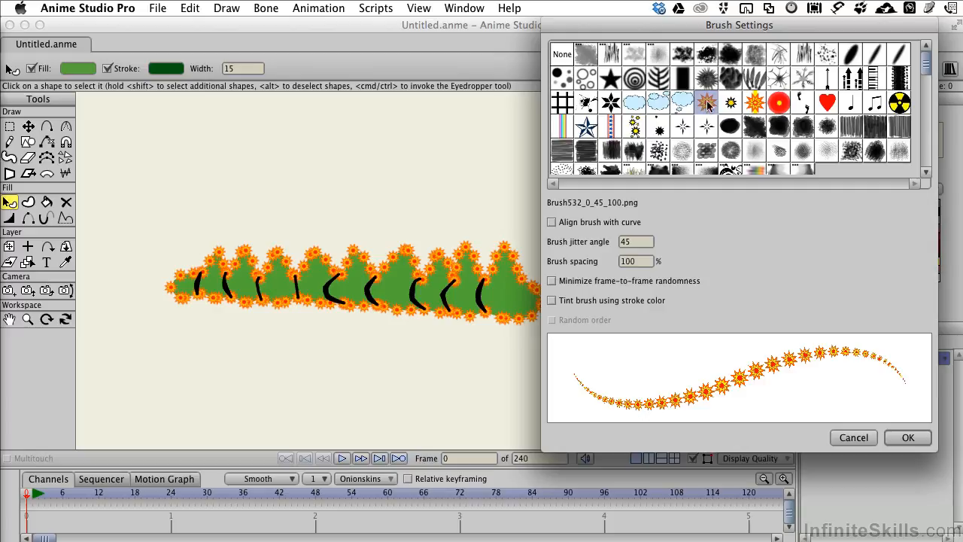
{"action": "left_click", "coordinate": [705, 84]}
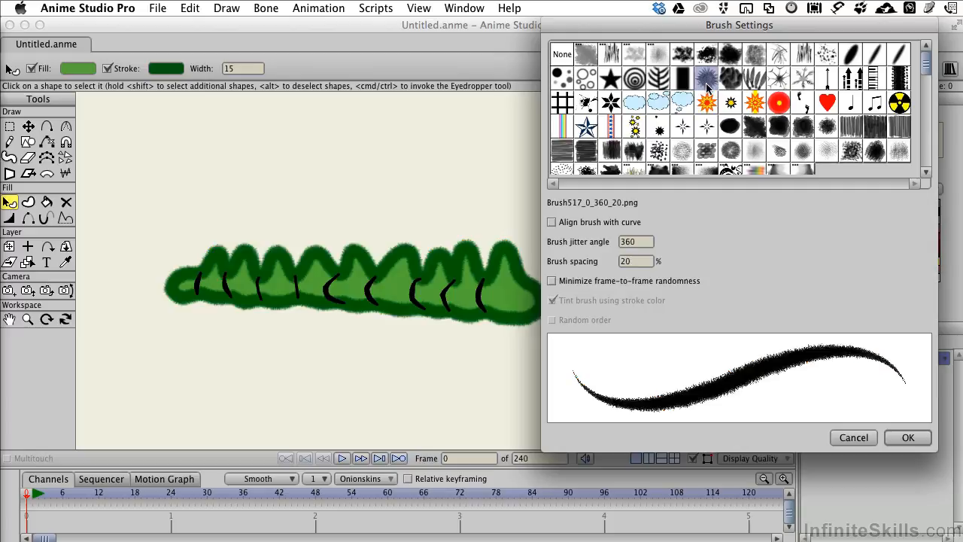
{"action": "left_click", "coordinate": [779, 79]}
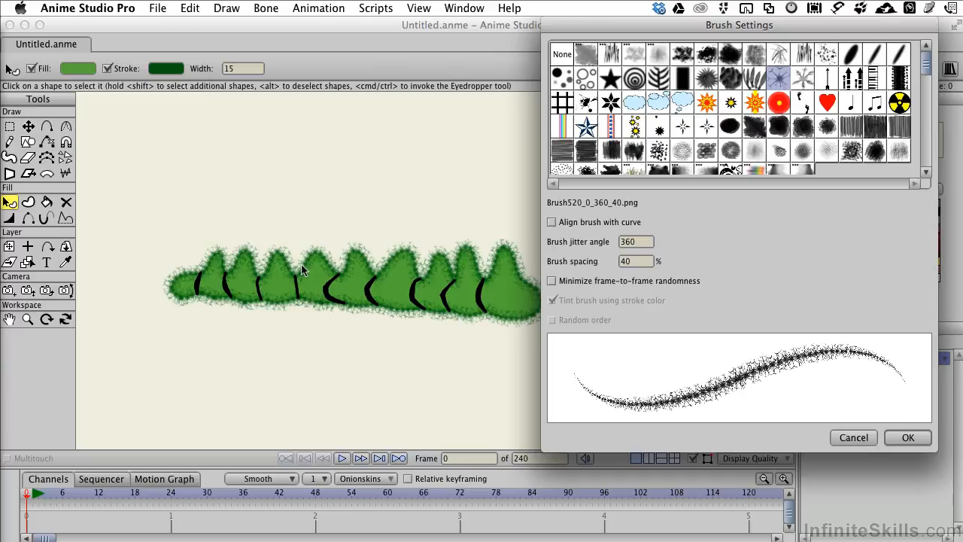
{"action": "left_click", "coordinate": [802, 79]}
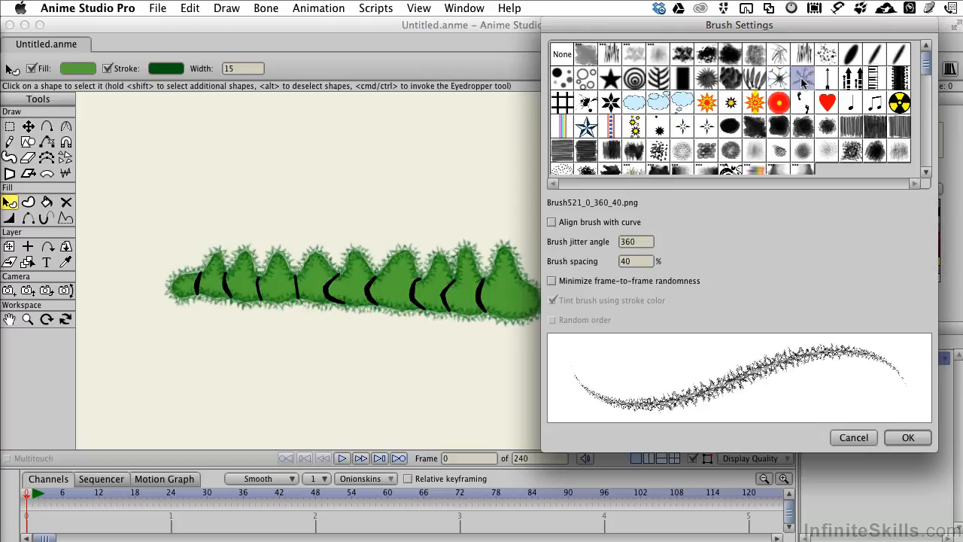
{"action": "left_click", "coordinate": [830, 55]}
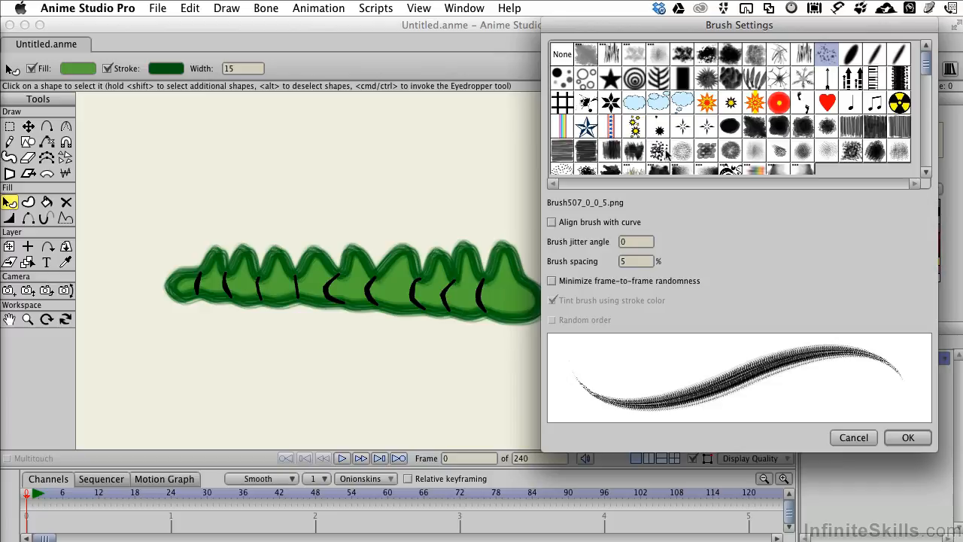
{"action": "left_click", "coordinate": [708, 153]}
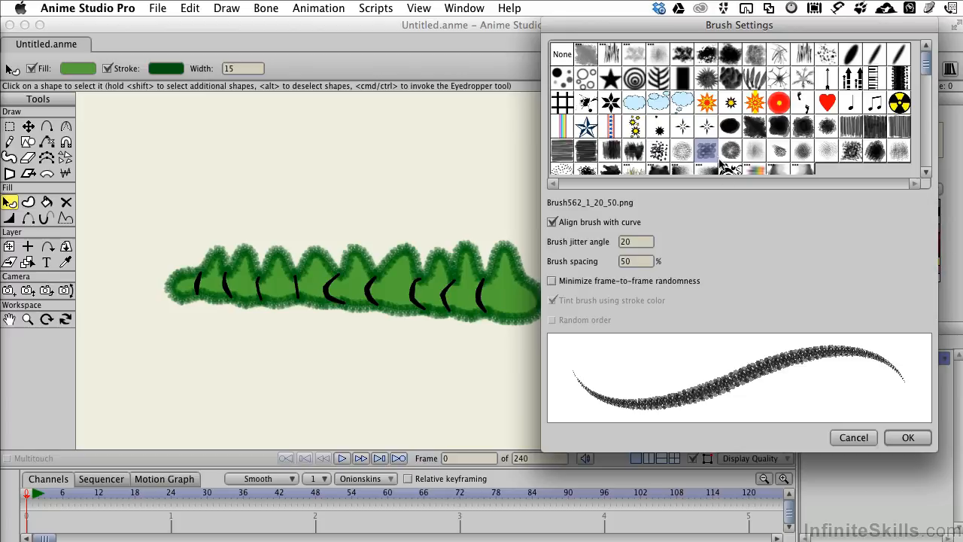
{"action": "left_click", "coordinate": [909, 438]}
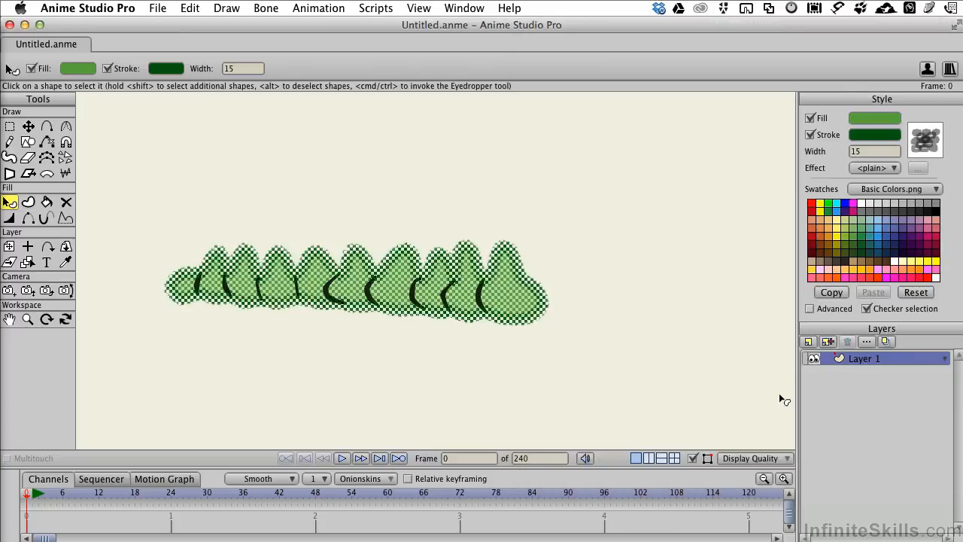
- Select all nine black body stripes together
{"action": "left_click", "coordinate": [482, 300]}
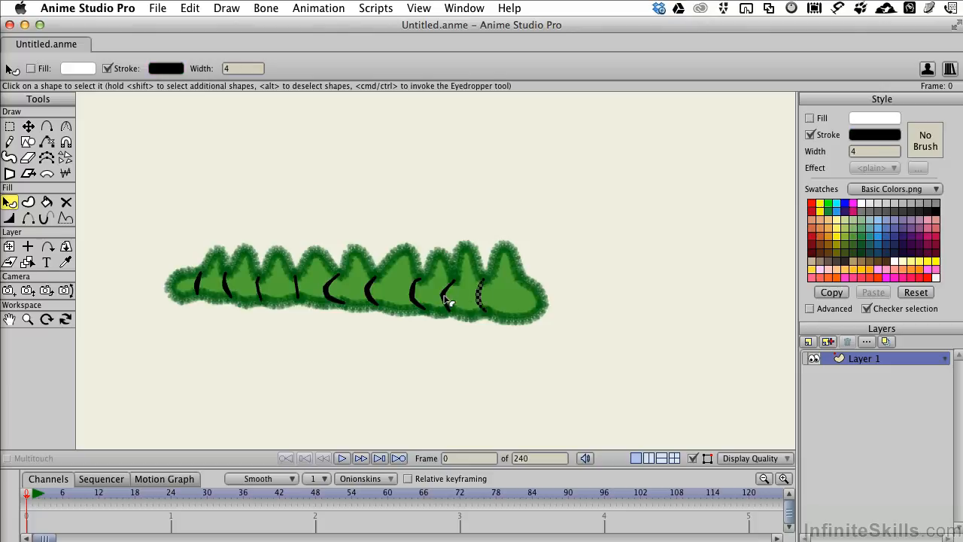
{"action": "left_click", "coordinate": [447, 301], "text": "shift"}
{"action": "left_click", "coordinate": [416, 298], "text": "shift"}
{"action": "left_click", "coordinate": [372, 295], "text": "shift"}
{"action": "left_click", "coordinate": [332, 294], "text": "shift"}
{"action": "left_click", "coordinate": [296, 291], "text": "shift"}
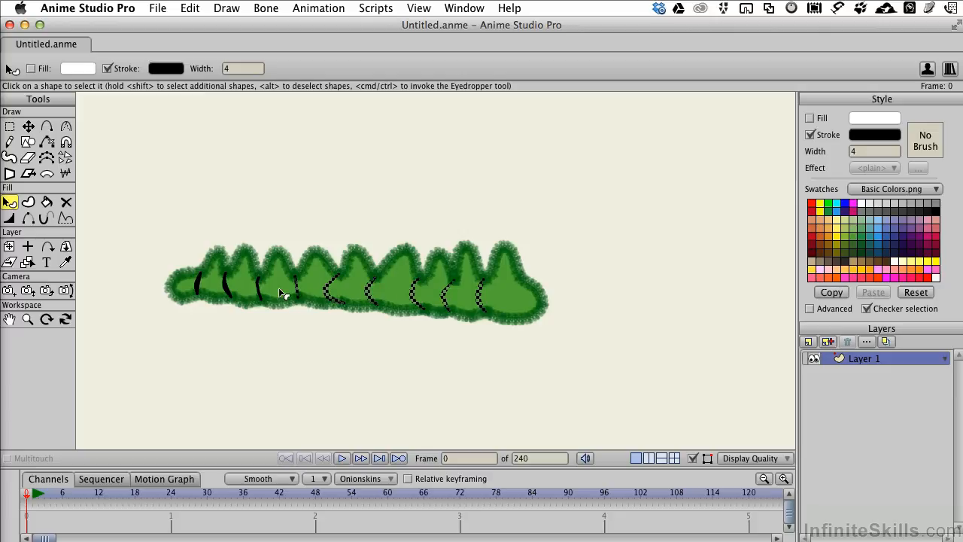
{"action": "left_click", "coordinate": [259, 292], "text": "shift"}
{"action": "left_click", "coordinate": [227, 286], "text": "shift"}
{"action": "left_click", "coordinate": [199, 282], "text": "shift"}
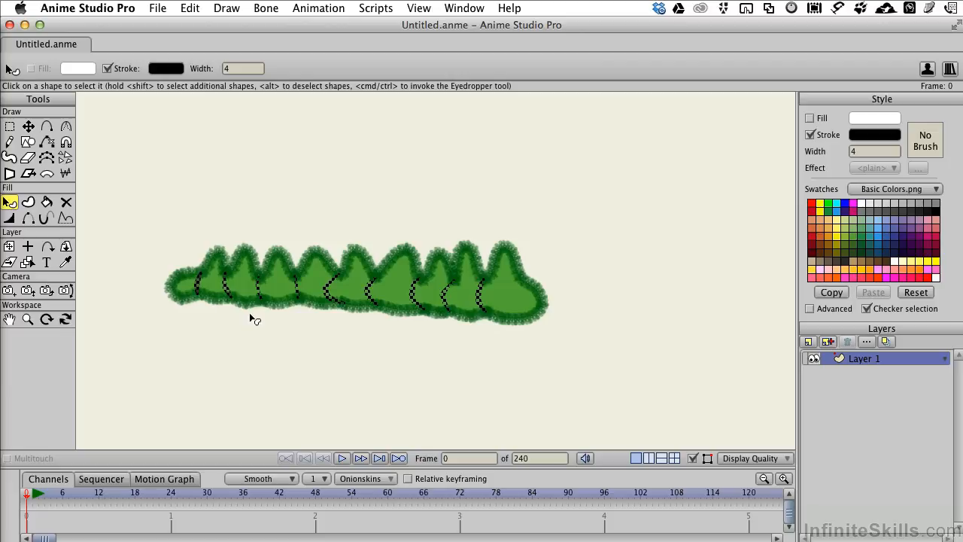
- Set the stripes to width 10 and stroke colour bright yellow FDEE05
{"action": "left_click", "coordinate": [868, 152]}
{"action": "type", "text": "10"}
{"action": "left_click", "coordinate": [874, 135]}
{"action": "left_click", "coordinate": [658, 344]}
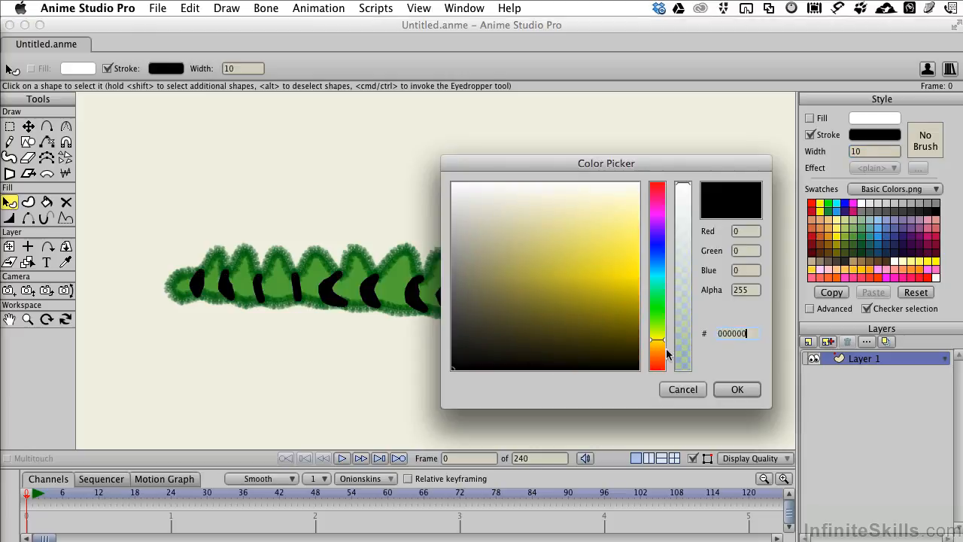
{"action": "left_click", "coordinate": [635, 273]}
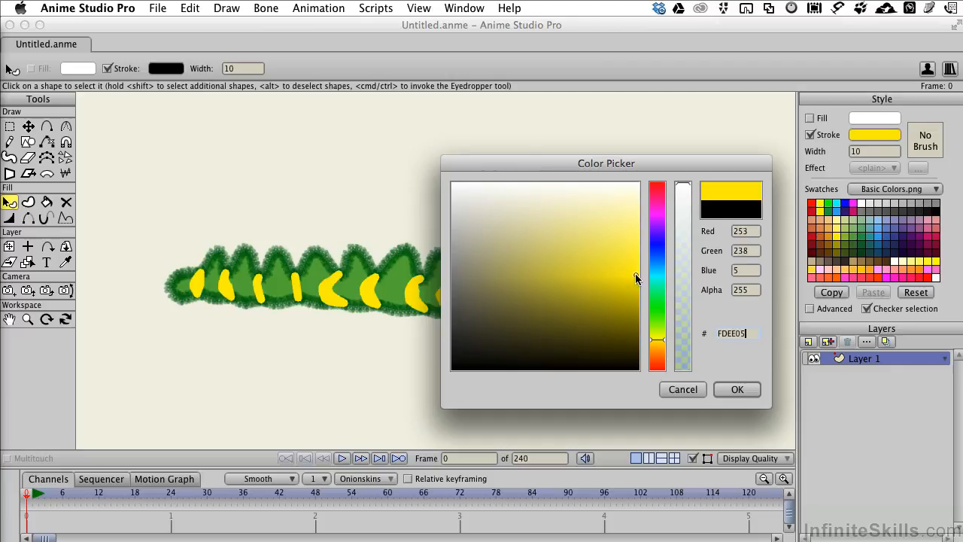
{"action": "left_click", "coordinate": [741, 389]}
- Change the stripe width to 6, then back to 10
{"action": "left_click_drag", "start_coordinate": [860, 151], "coordinate": [839, 149]}
{"action": "type", "text": "6"}
{"action": "key", "text": "Return"}
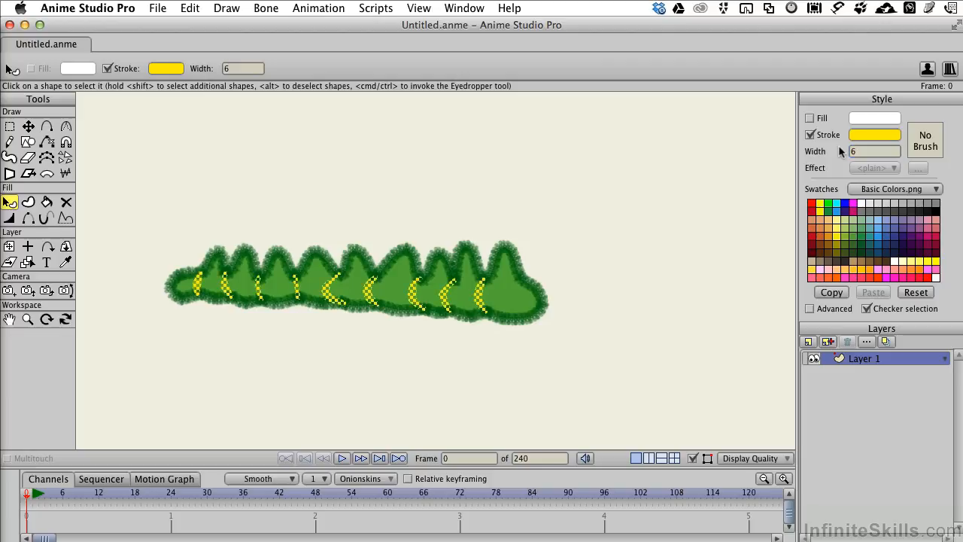
{"action": "left_click_drag", "start_coordinate": [873, 151], "coordinate": [831, 151]}
{"action": "type", "text": "10"}
{"action": "key", "text": "Return"}
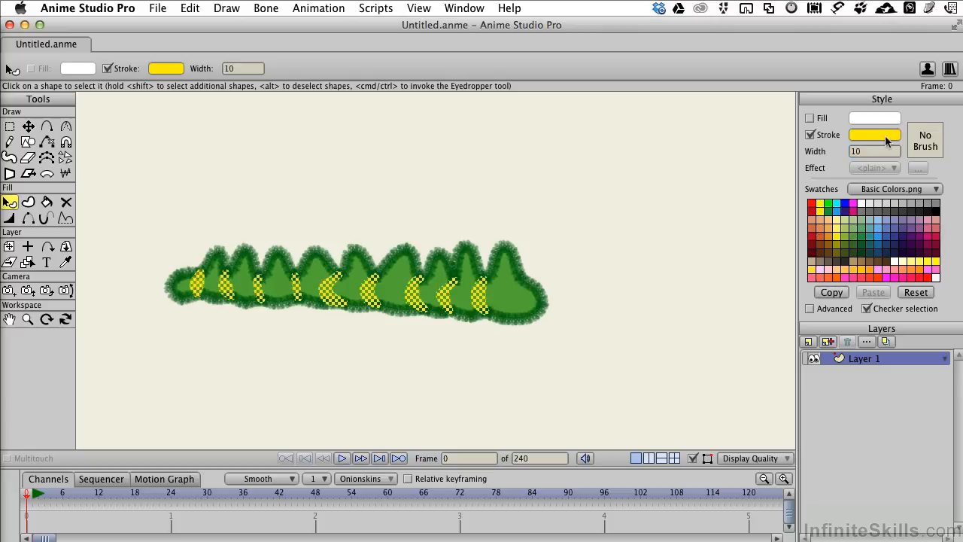
- Give the yellow stripes the soft Brush504 brush, then deselect to view the caterpillar
{"action": "left_click", "coordinate": [922, 149]}
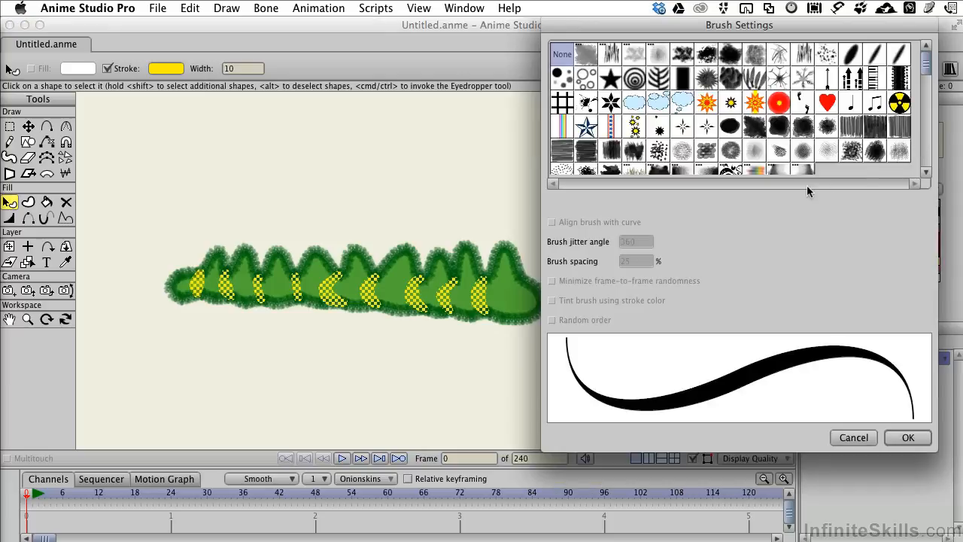
{"action": "left_click", "coordinate": [803, 82]}
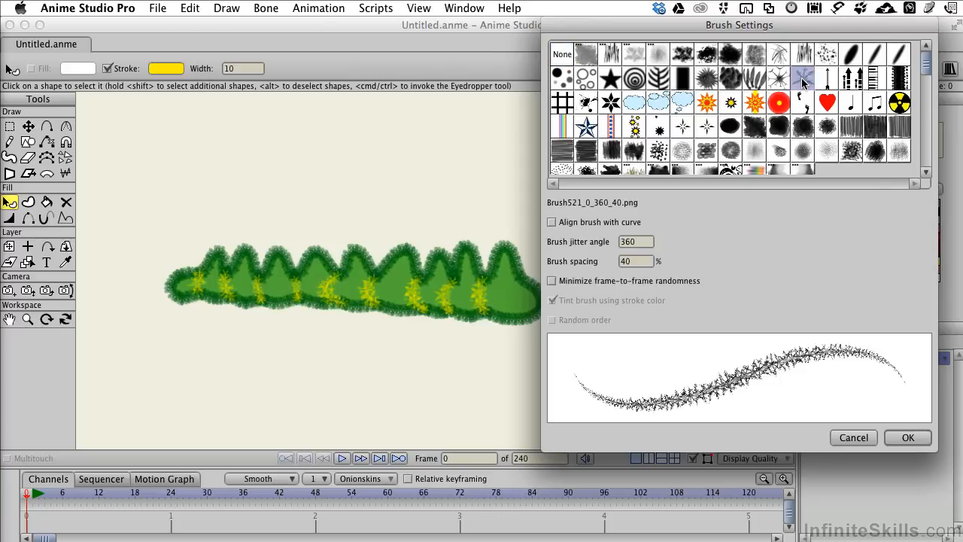
{"action": "left_click", "coordinate": [734, 60]}
{"action": "left_click", "coordinate": [755, 57]}
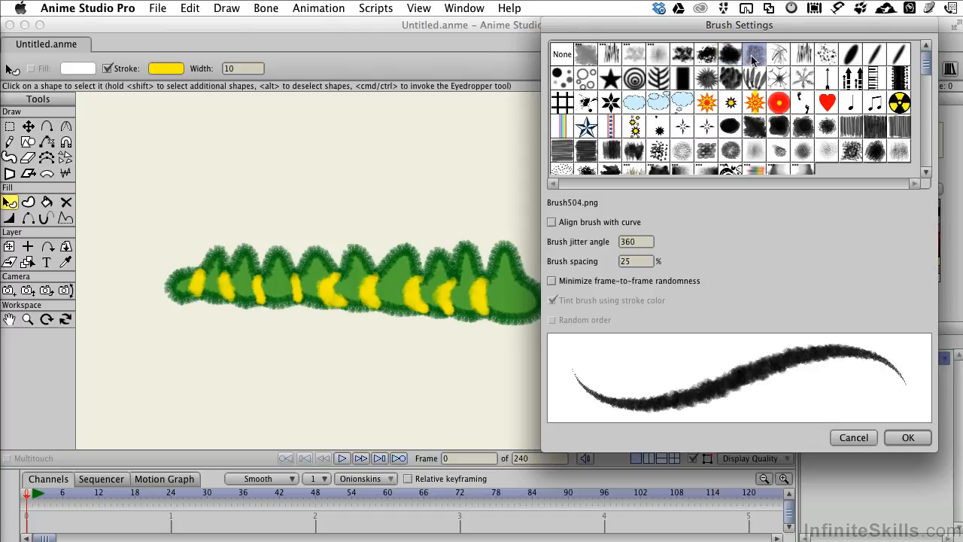
{"action": "left_click", "coordinate": [907, 439]}
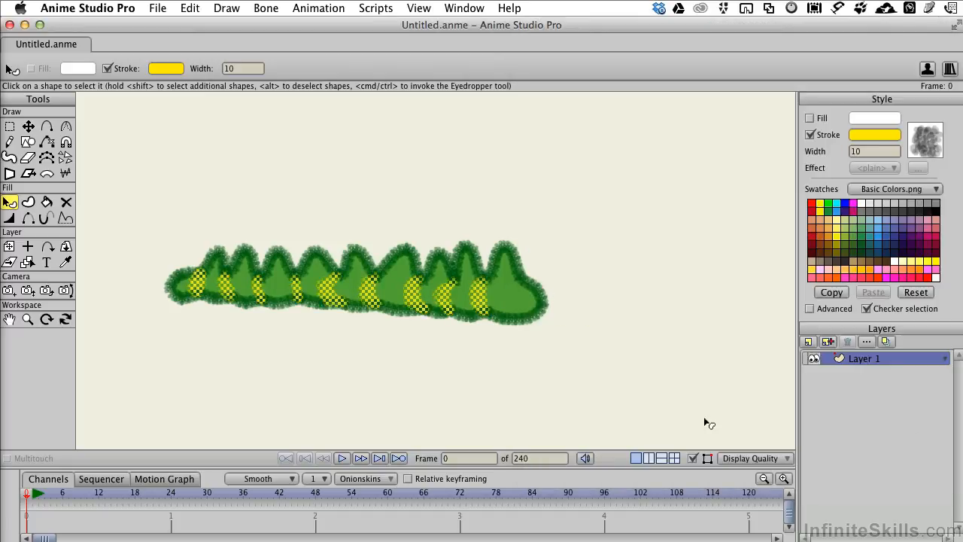
{"action": "left_click", "coordinate": [651, 404]}
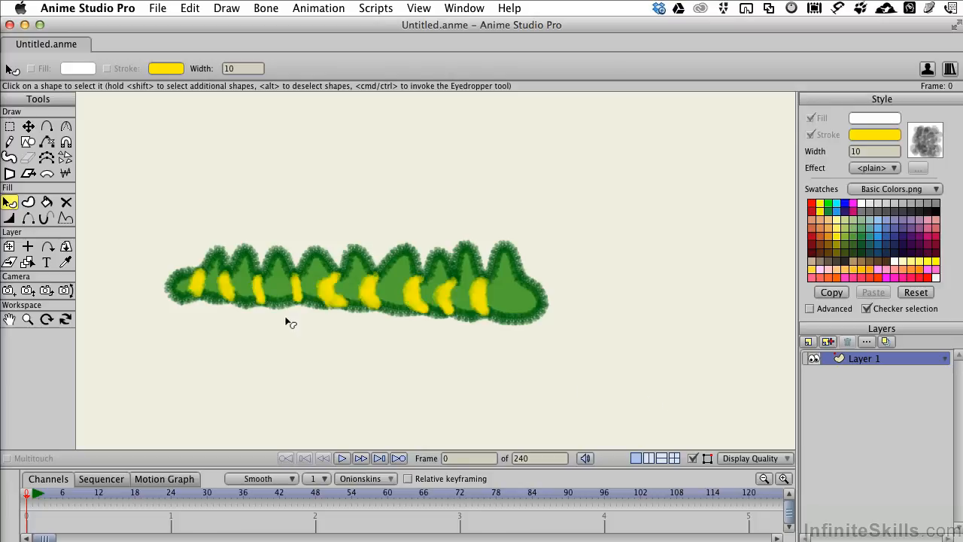